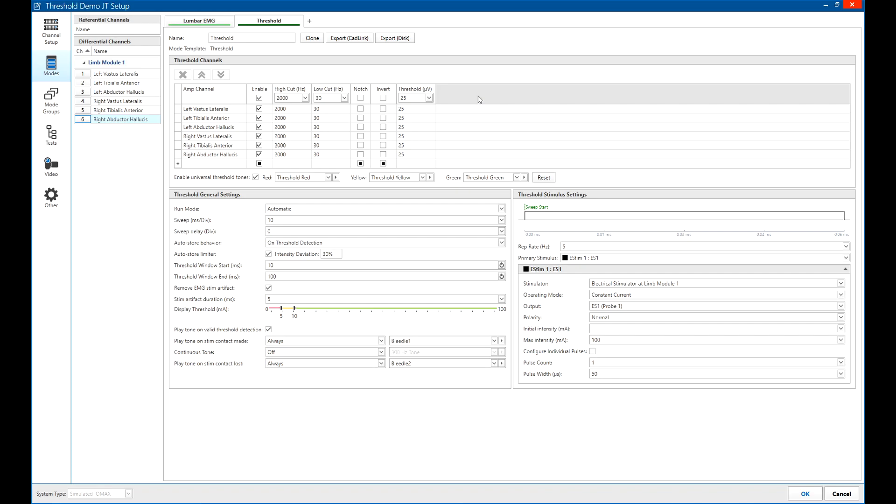
Step: Switch the Threshold run mode to Manual and return it to Automatic
click(370, 209)
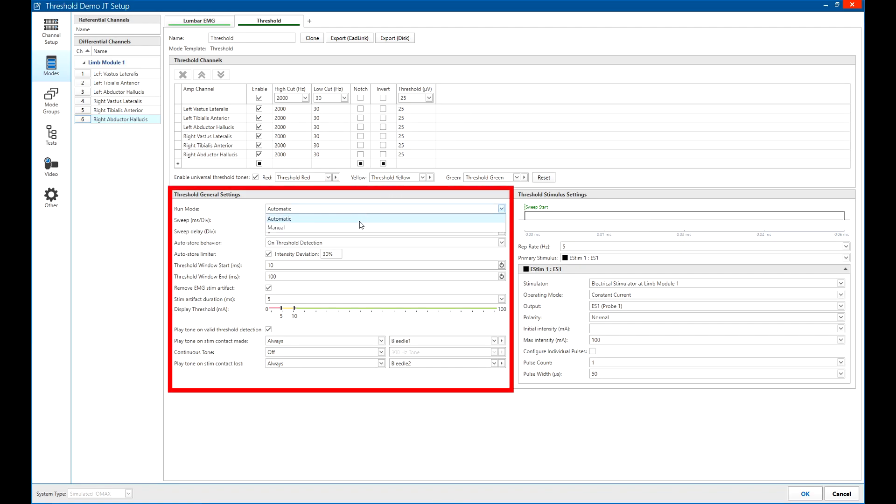
click(357, 228)
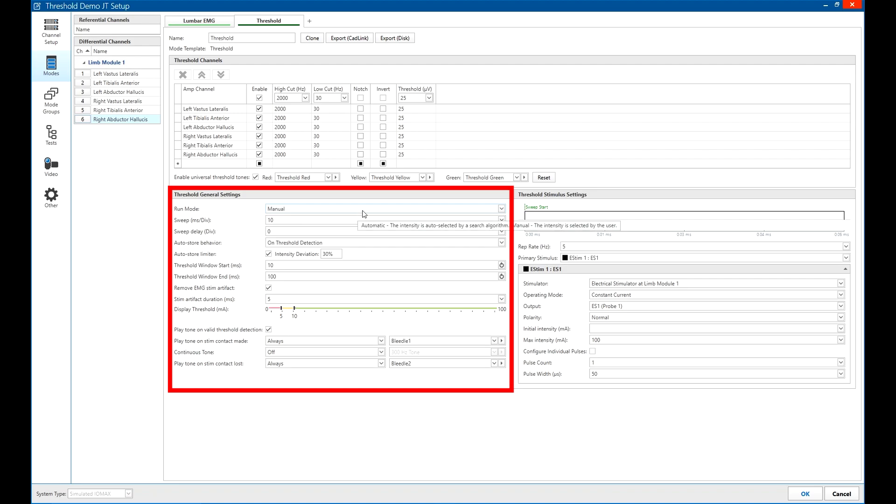
click(364, 210)
click(357, 219)
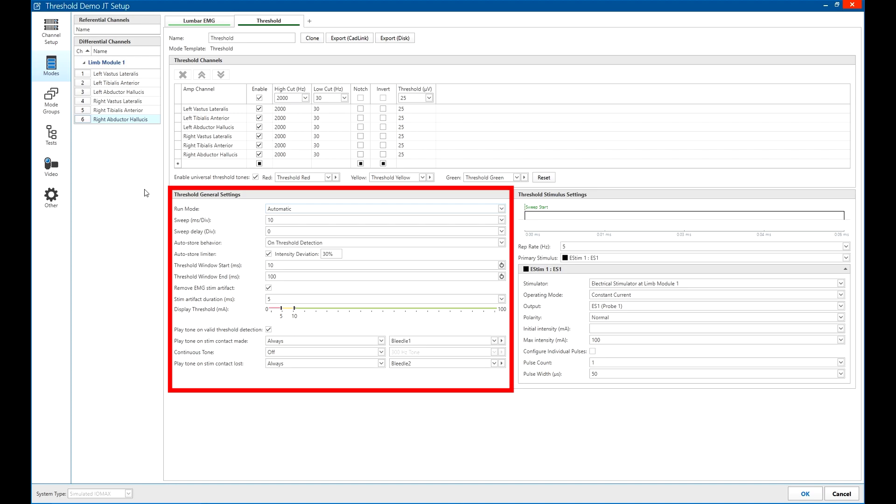
Step: Turn the auto-store limiter off and back on, and open its intensity deviation value for editing
click(269, 254)
click(268, 254)
click(325, 254)
click(334, 256)
Step: Try moving the lower display threshold marker and return it to 5 mA
mouse_move(491, 264)
mouse_move(281, 312)
mouse_down()
mouse_move(308, 311)
mouse_move(294, 312)
mouse_up()
drag(284, 309, 282, 309)
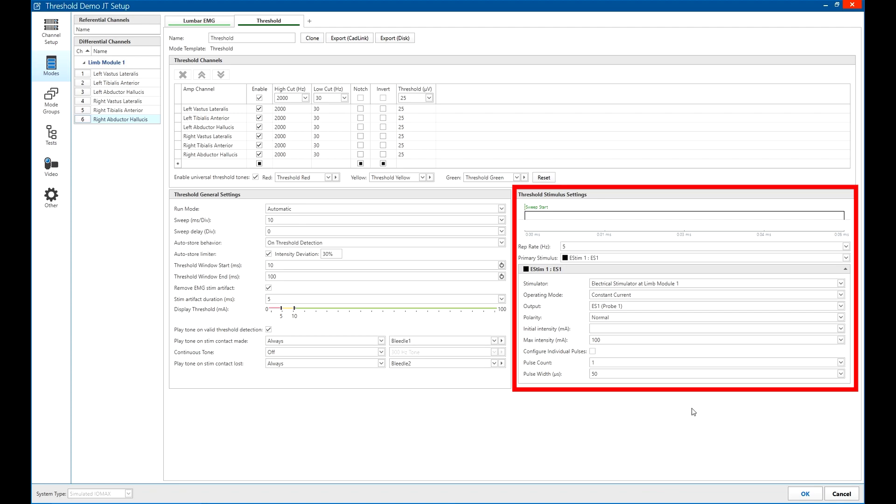
Step: Set the EStim 1 initial intensity to 0 mA and max intensity to 25 mA, keeping ES1 (Probe 1) as the output
click(840, 328)
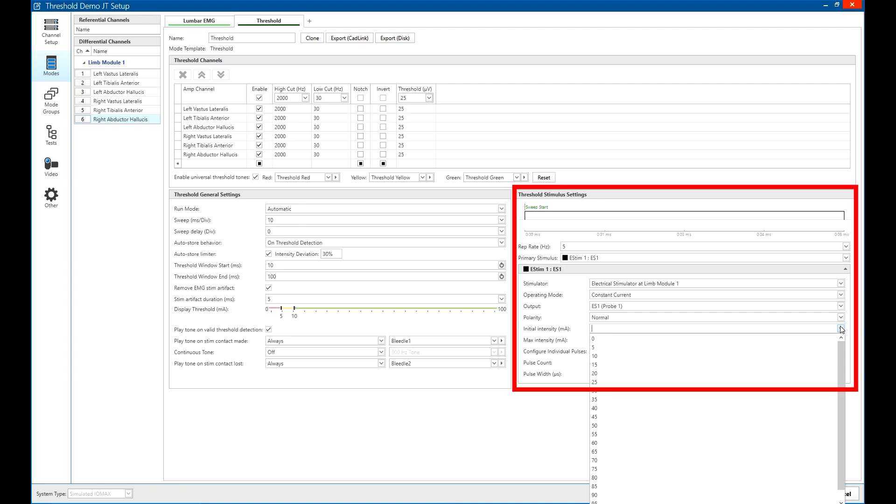
click(817, 339)
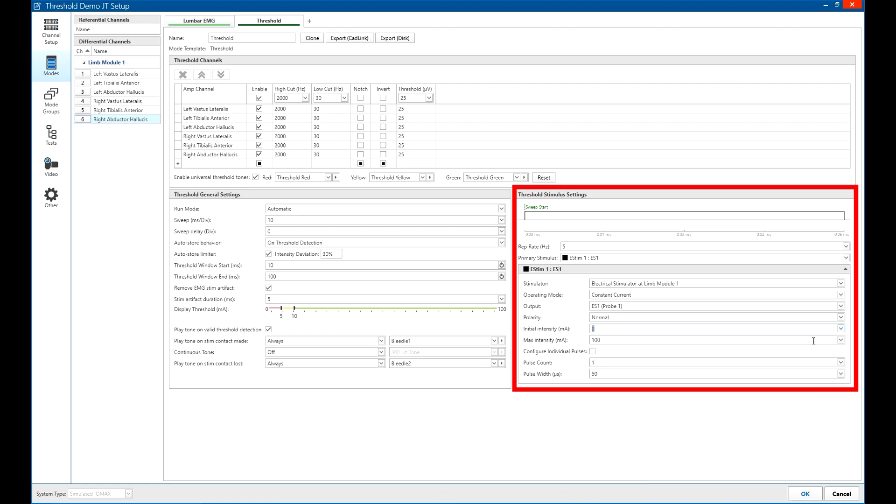
click(841, 340)
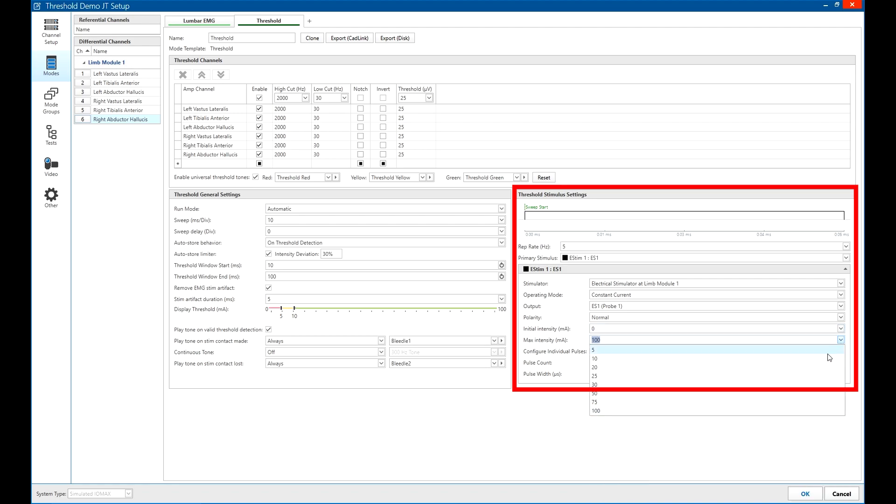
click(804, 376)
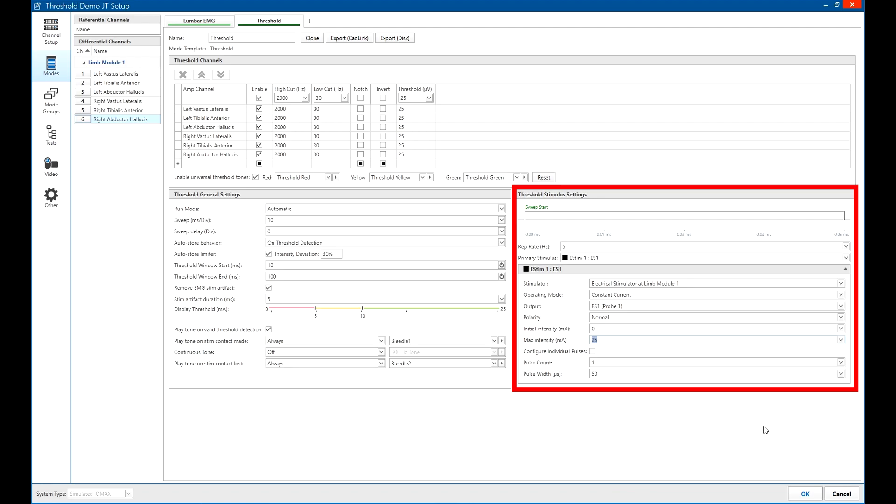
click(683, 306)
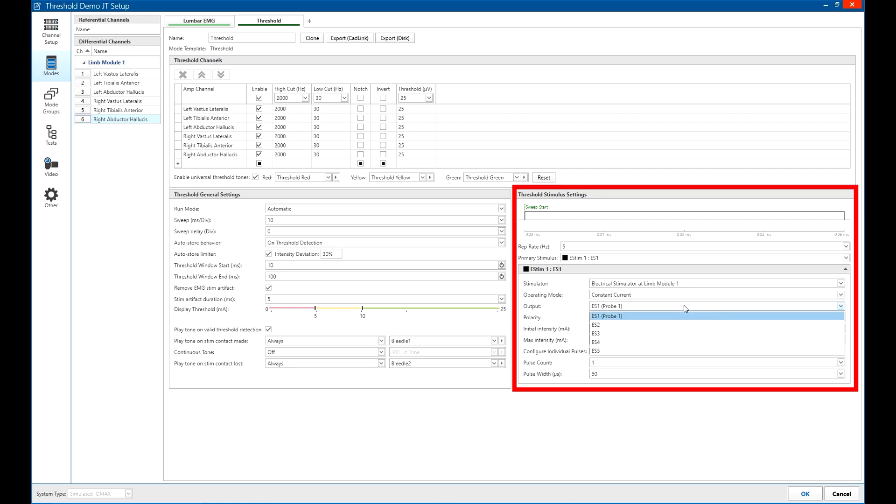
click(650, 317)
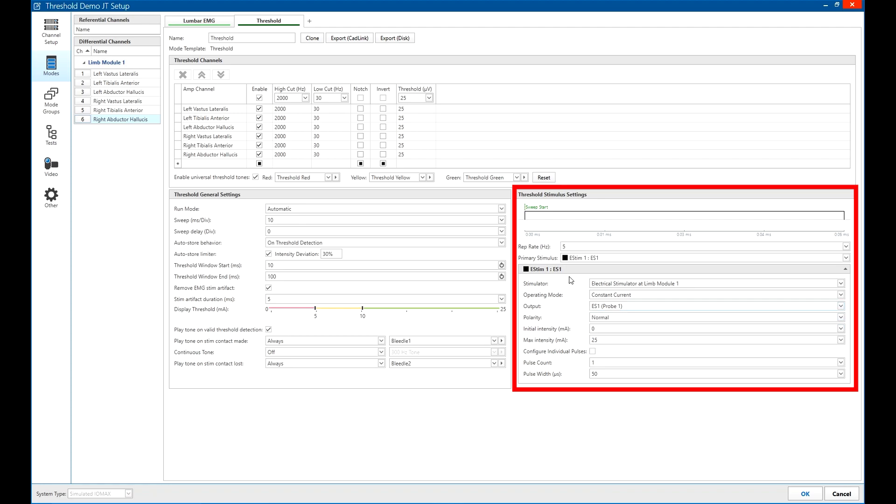
click(52, 31)
click(108, 22)
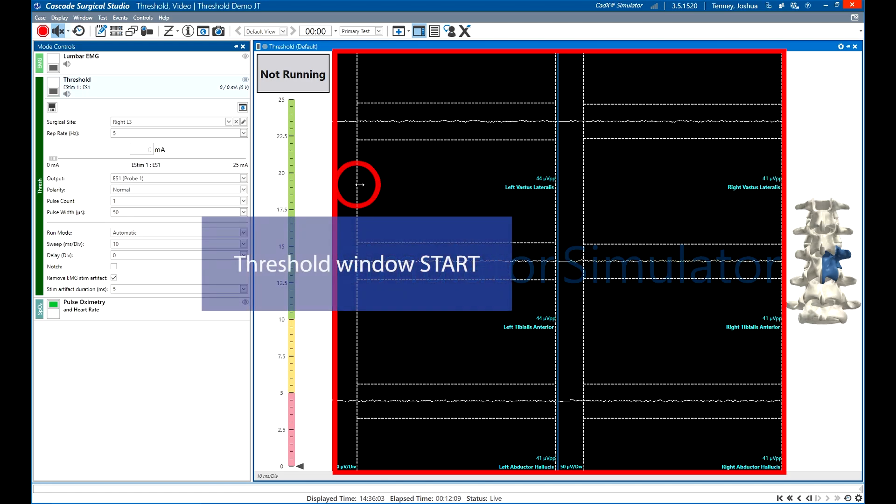
Step: Move the threshold window start slightly earlier and reduce the threshold amplitude to about 36 µVpp for Left Vastus Lateralis
drag(357, 184, 355, 184)
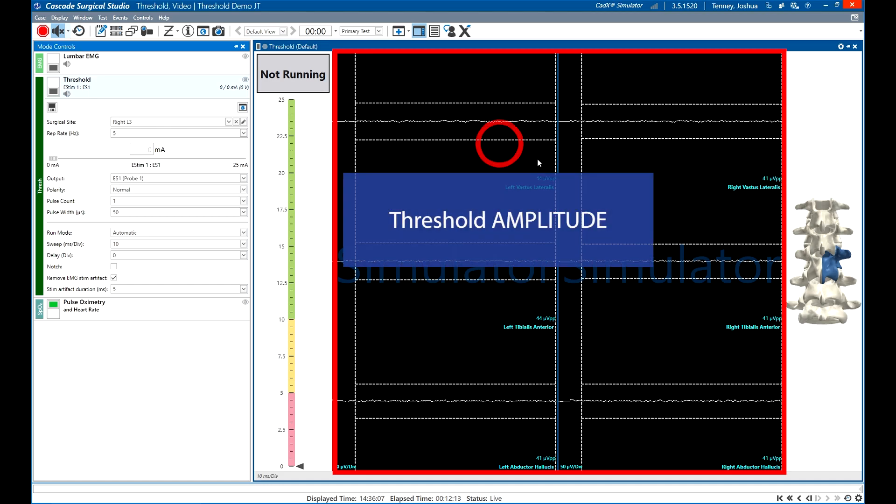
drag(500, 142, 500, 139)
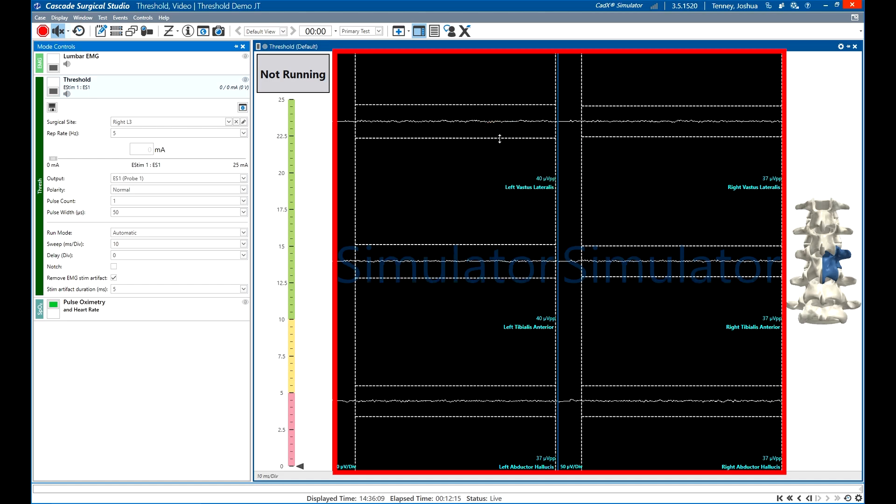
mouse_move(355, 166)
mouse_down()
mouse_move(373, 166)
mouse_move(351, 167)
mouse_up()
mouse_move(386, 138)
mouse_down()
mouse_move(387, 146)
mouse_move(385, 135)
mouse_up()
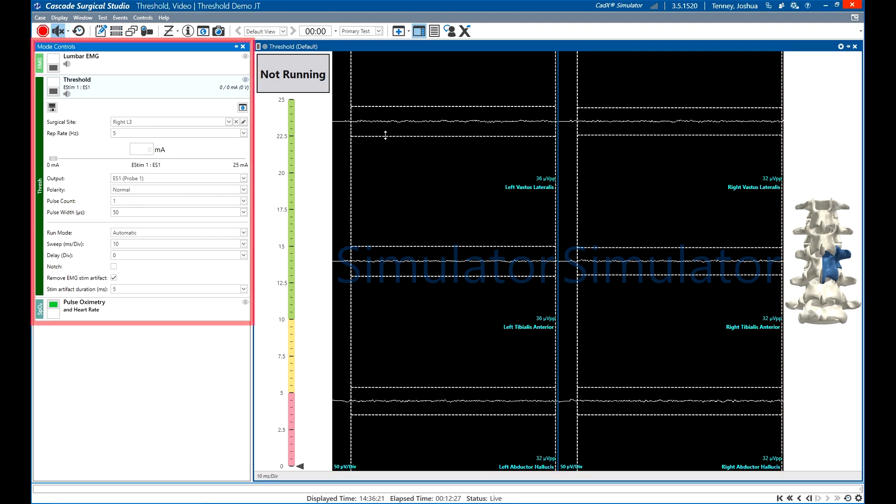
Step: Browse the surgical sites available for the Threshold mode and review the run mode choices, keeping Automatic
mouse_move(132, 86)
mouse_move(82, 126)
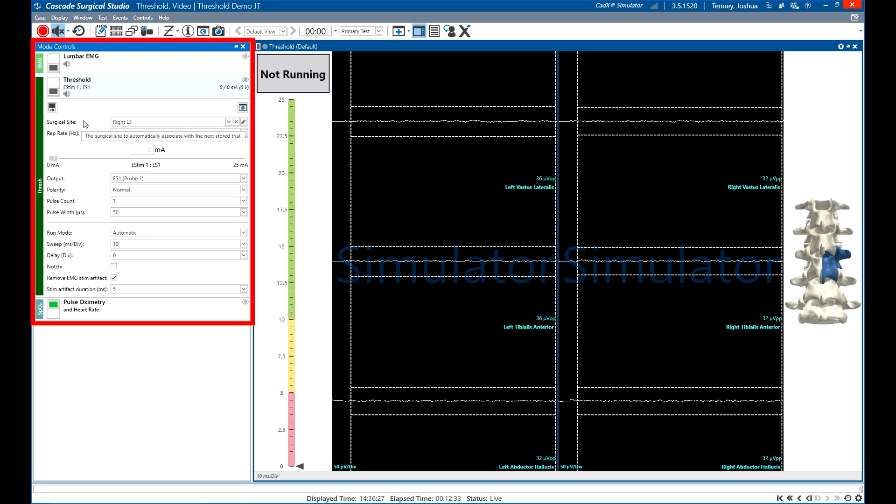
click(229, 122)
scroll(162, 196, up, 10)
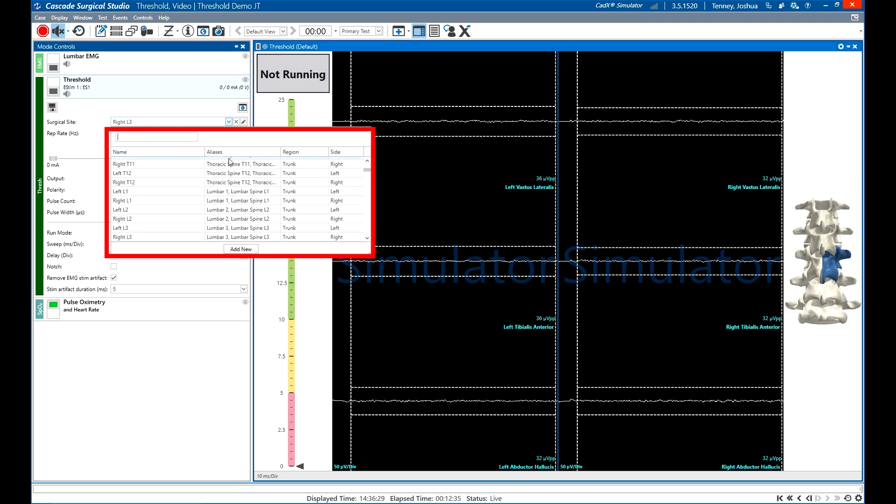
scroll(162, 196, down, 7)
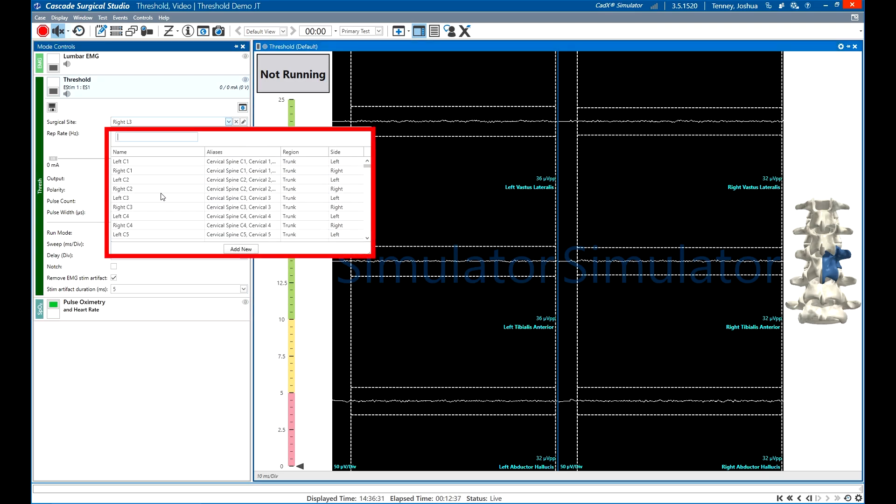
scroll(162, 196, down, 10)
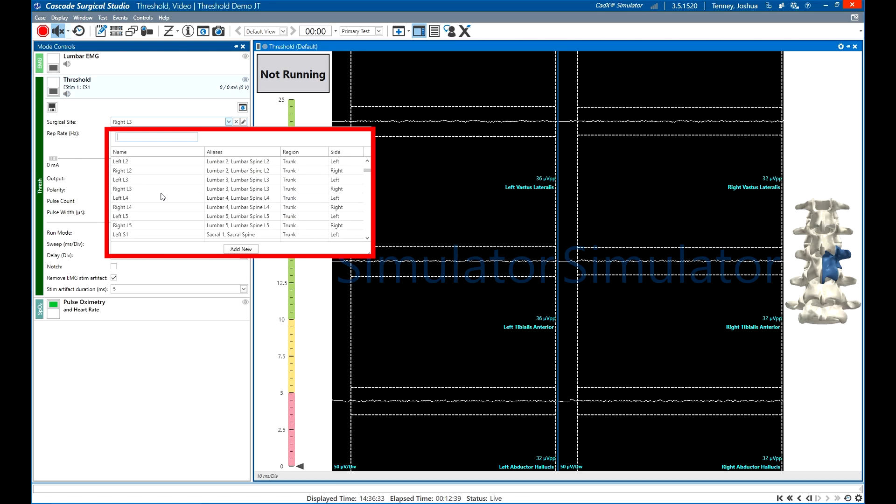
scroll(162, 196, down, 6)
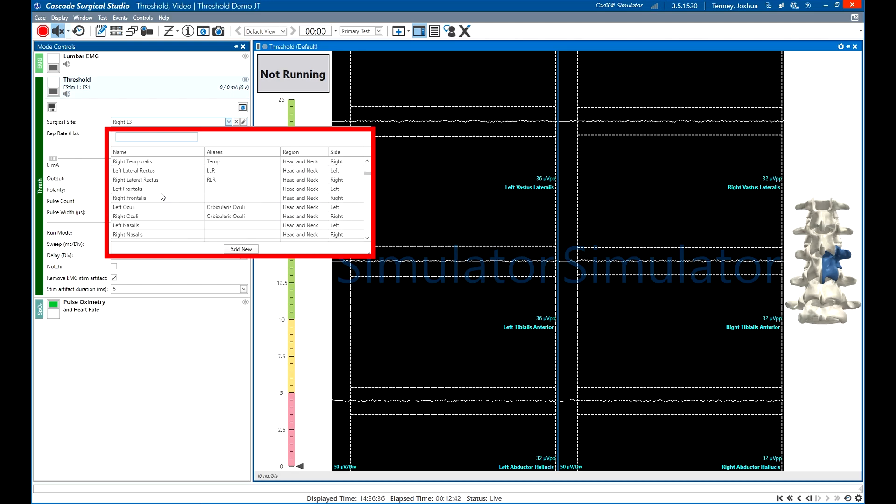
click(97, 113)
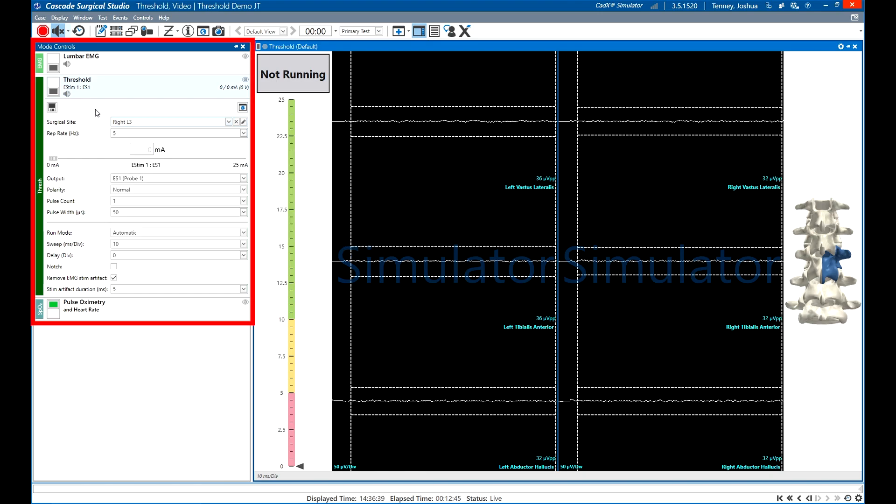
click(132, 233)
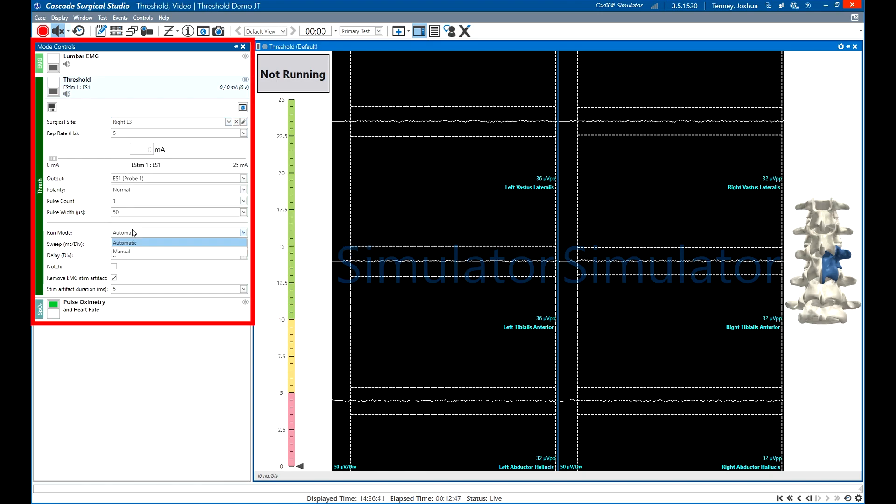
click(136, 243)
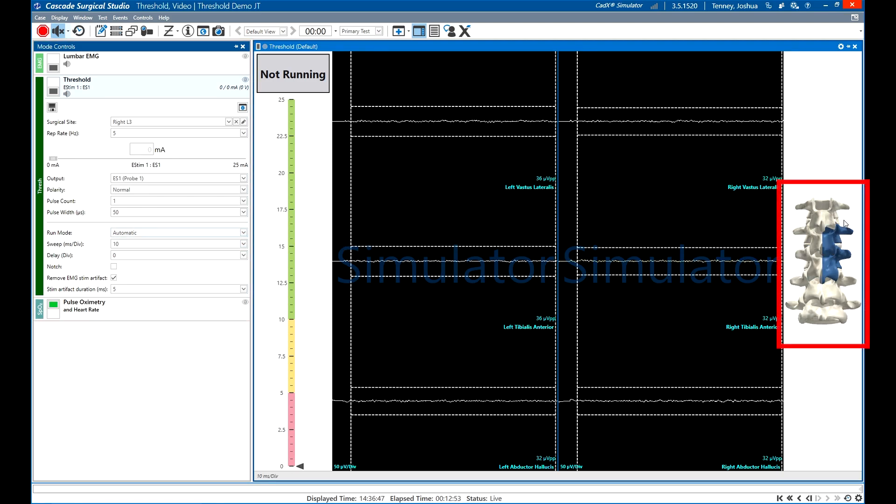
Step: In the Threshold display settings, switch the spine orientation to Anterior and back to Posterior, and review the region choices, keeping Lumbar
click(841, 48)
click(842, 48)
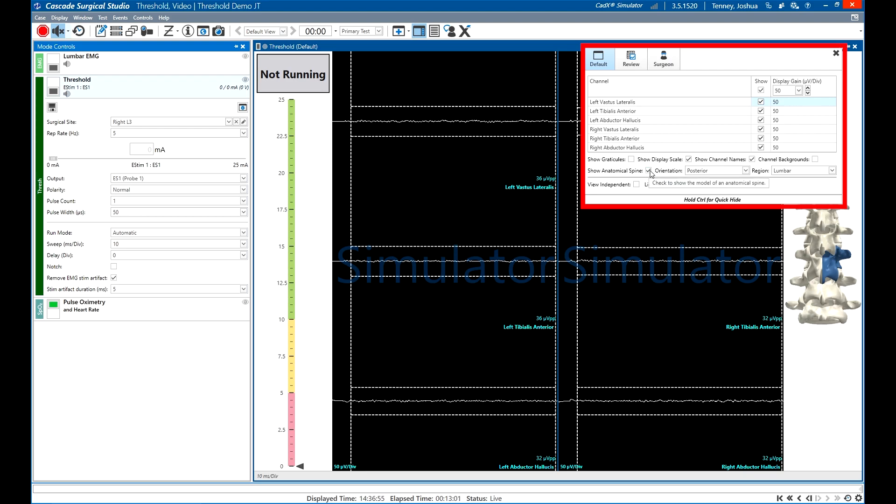
click(702, 171)
click(704, 176)
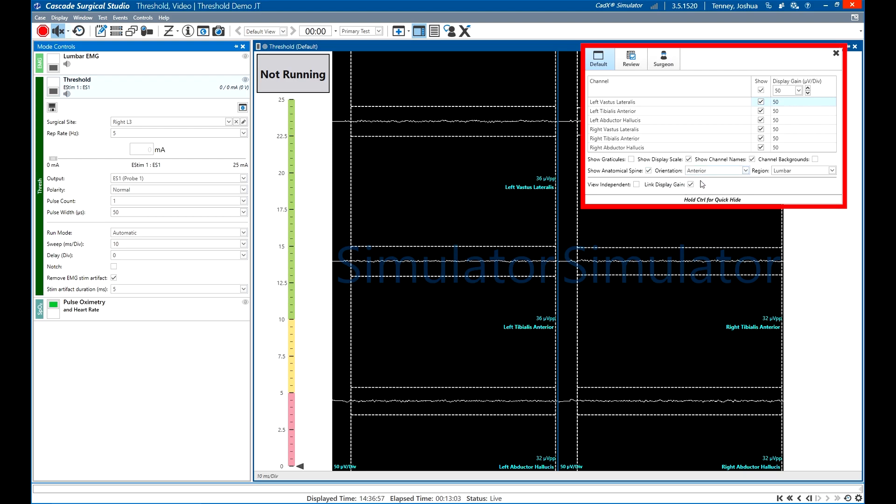
click(704, 171)
click(705, 187)
click(832, 171)
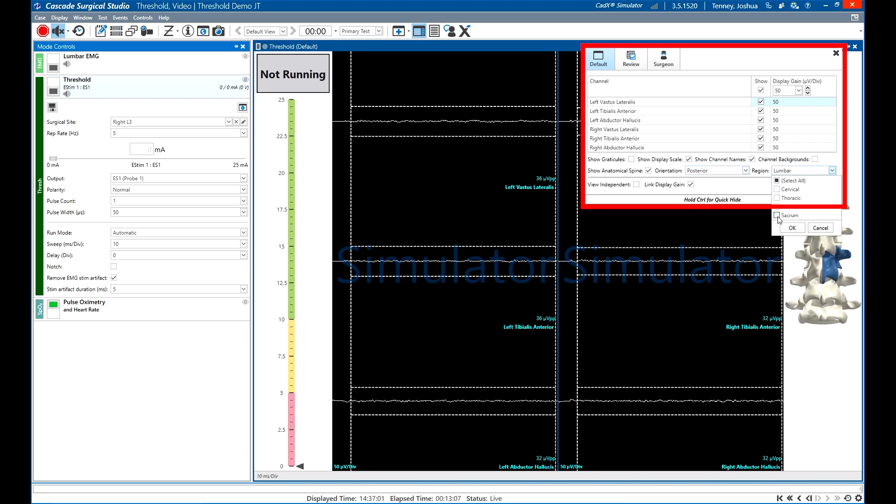
click(795, 227)
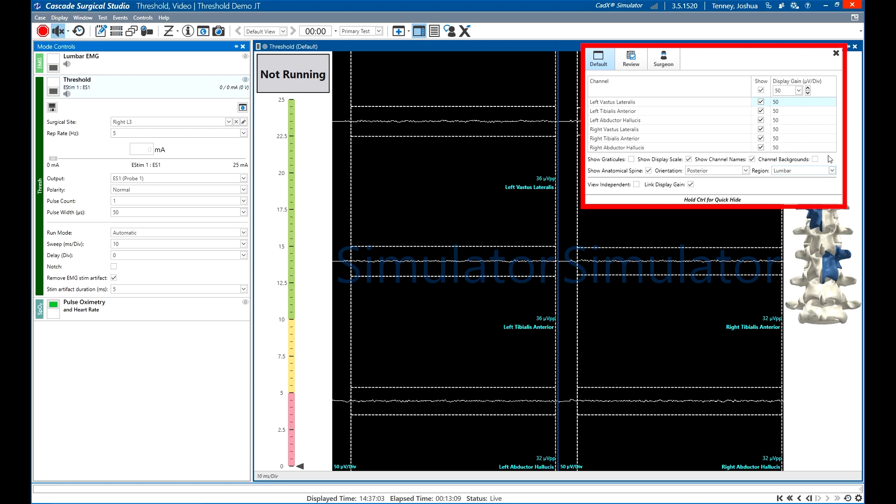
click(836, 53)
Step: Select Right L3 on the anatomical spine as the surgical site and start the Threshold mode
click(840, 286)
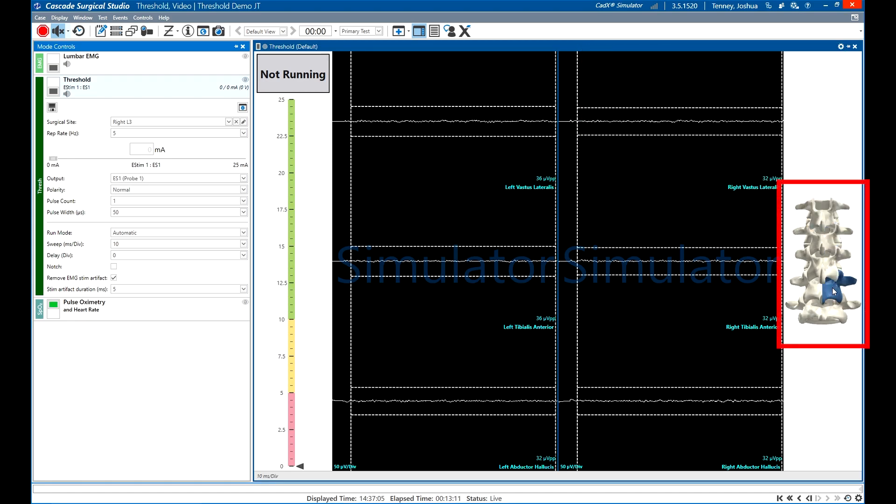
click(835, 261)
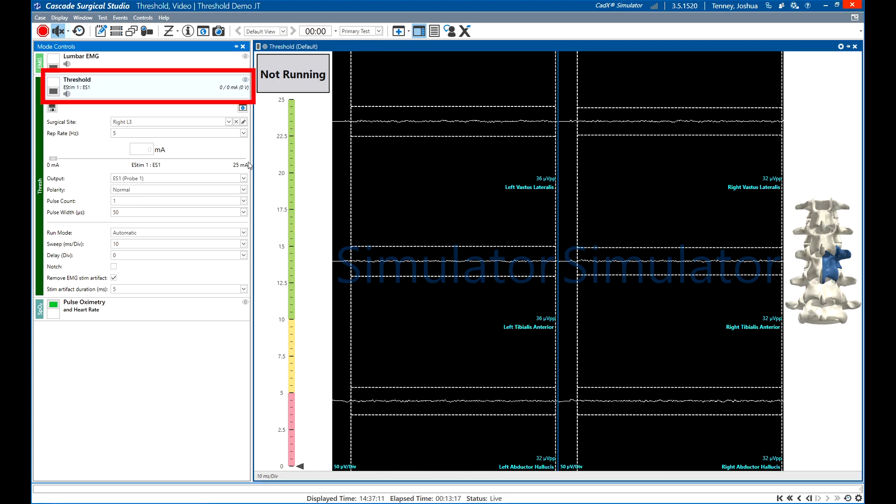
click(55, 88)
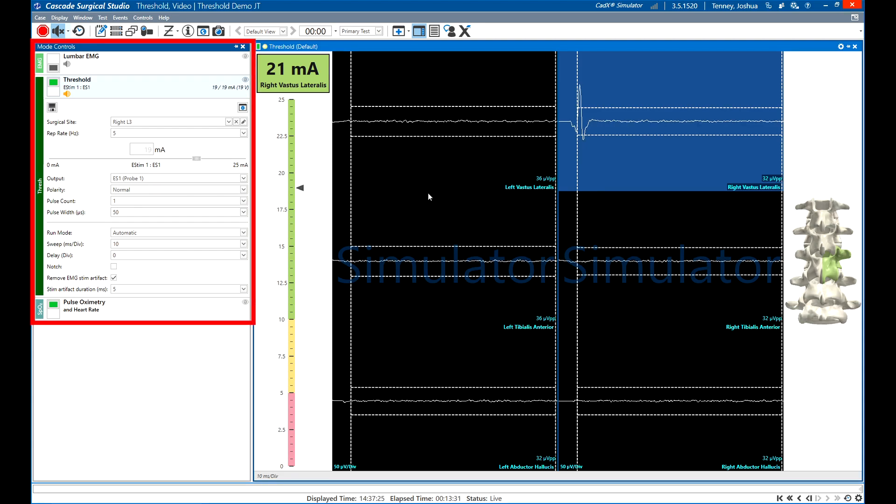
Step: Change the Threshold run mode to Manual, restart the mode, and raise the stimulus intensity
click(243, 232)
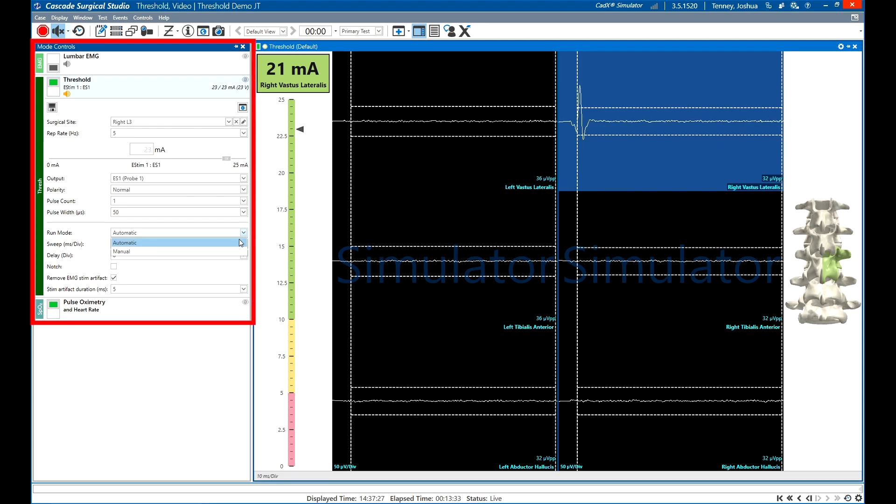
click(228, 252)
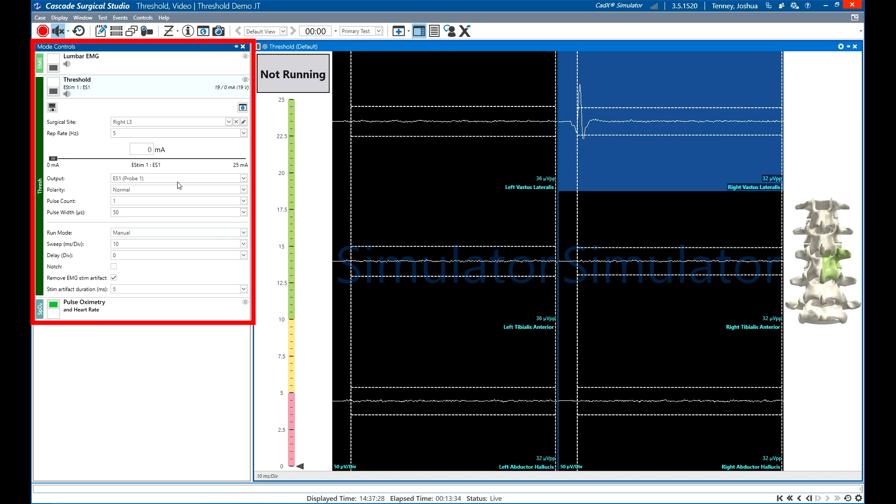
click(54, 85)
drag(53, 158, 212, 159)
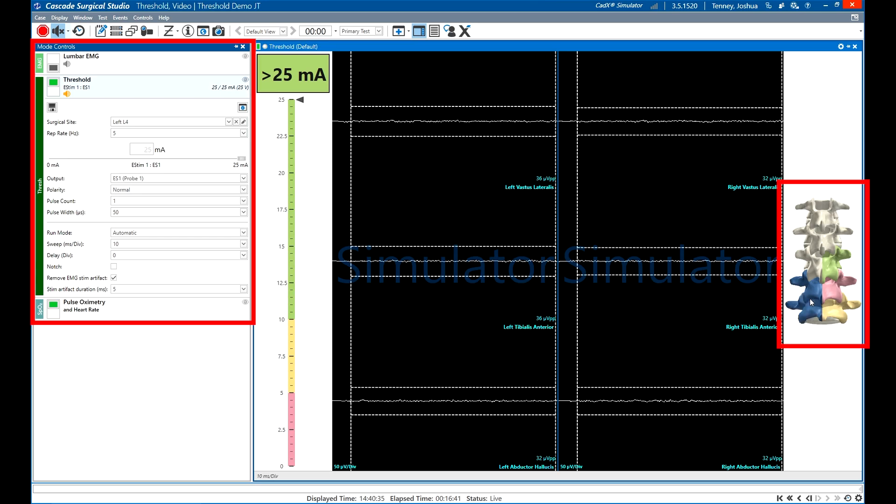
Step: Store the Left L4 threshold trial and stop the Threshold mode
click(52, 107)
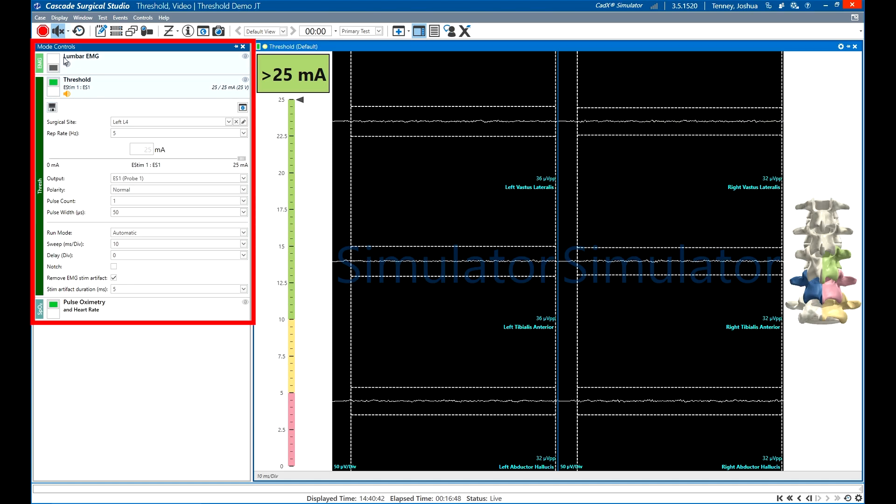
click(53, 85)
Step: Switch the Threshold window to its Review display
click(839, 46)
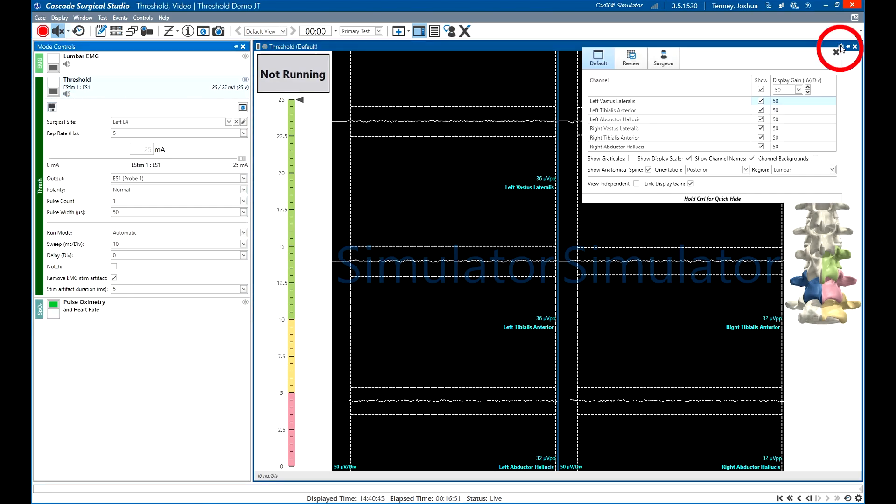
click(640, 61)
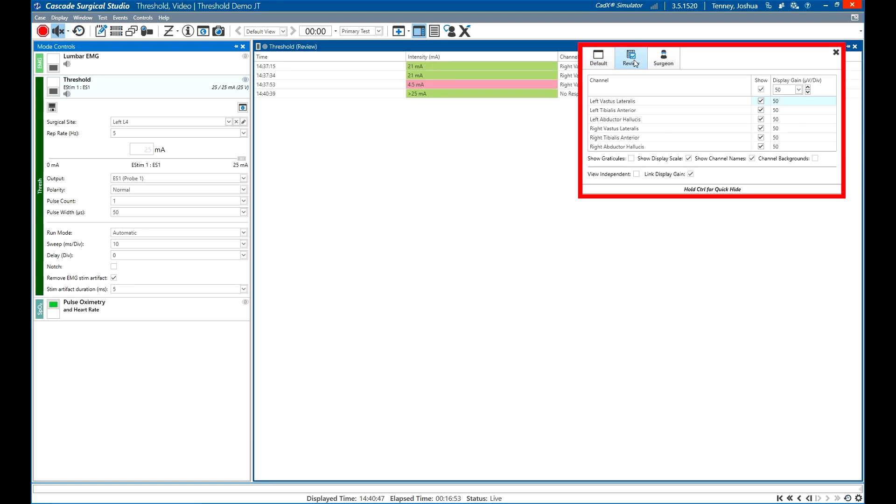
Step: Close the display settings and examine the stored waveforms of both Right L3 trials and the Right L4 trial
click(835, 52)
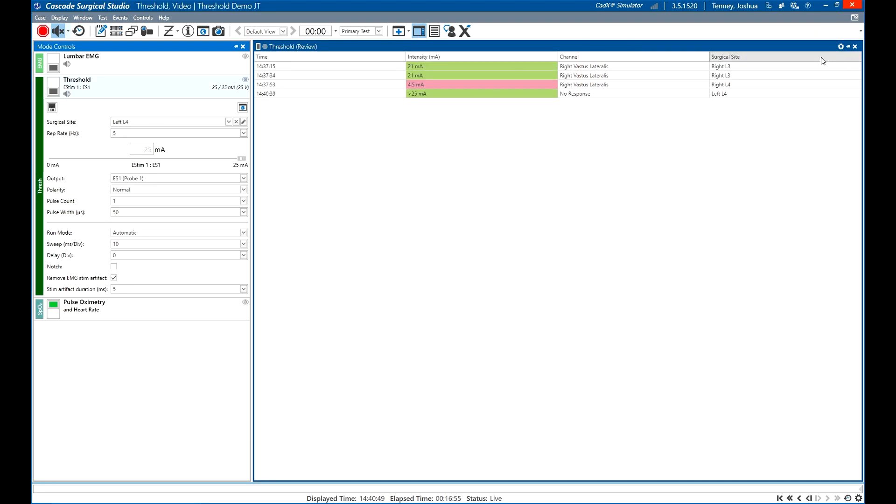
click(522, 76)
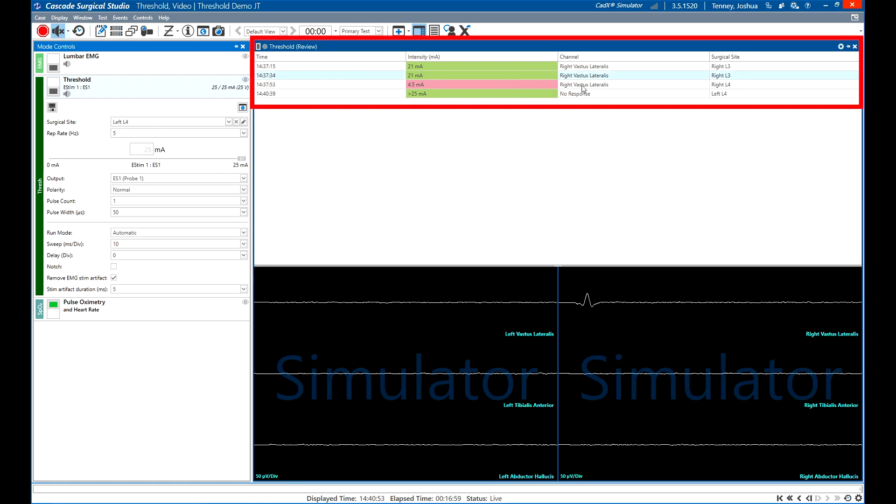
click(523, 66)
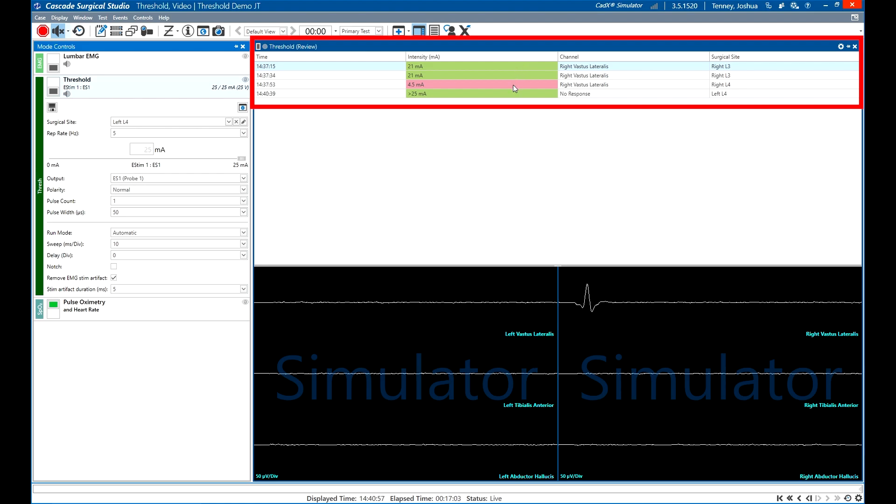
click(513, 85)
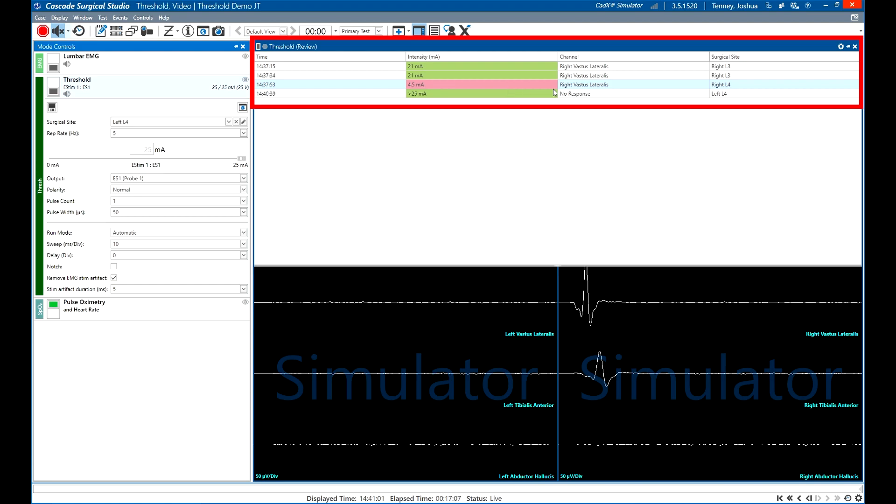
Step: Switch the Threshold window from Review to the Surgeon display and close its display settings
click(842, 48)
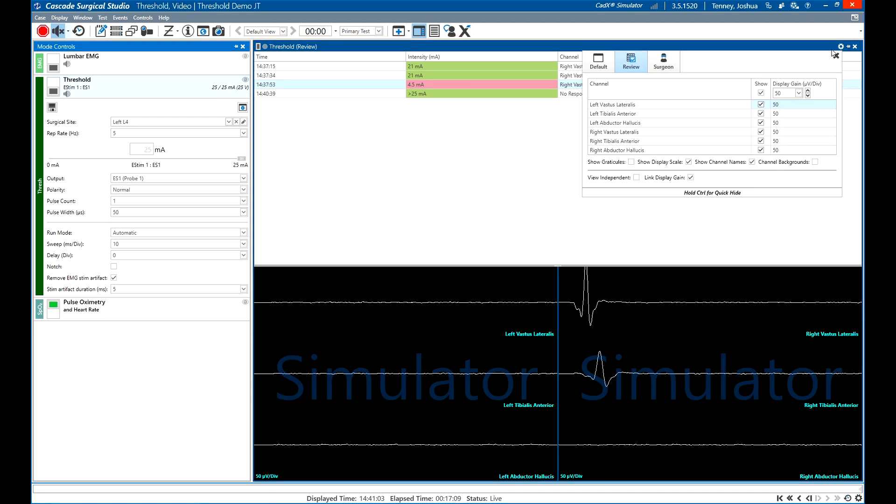
click(664, 60)
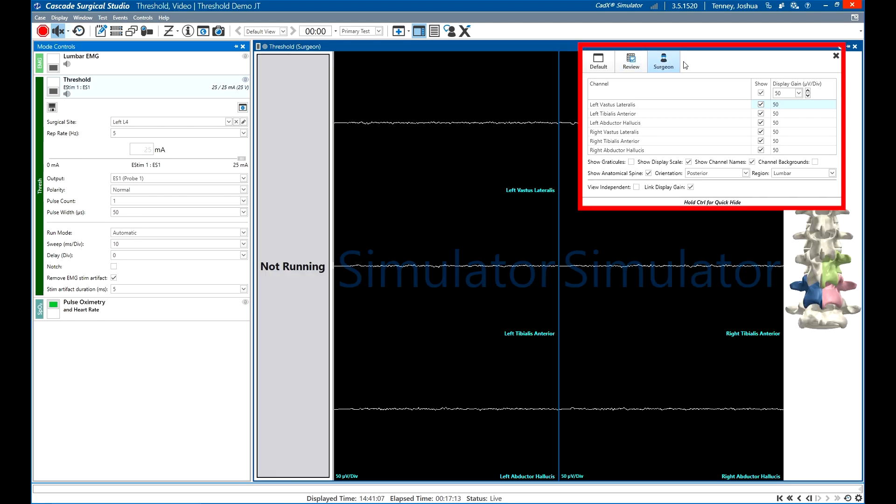
click(836, 57)
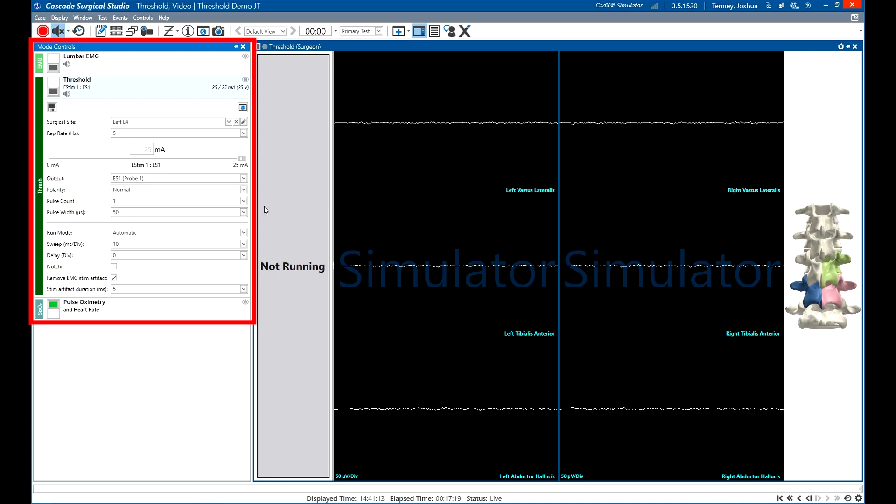
Step: Start the Threshold mode and select Right L5 on the anatomical spine as the surgical site
click(53, 89)
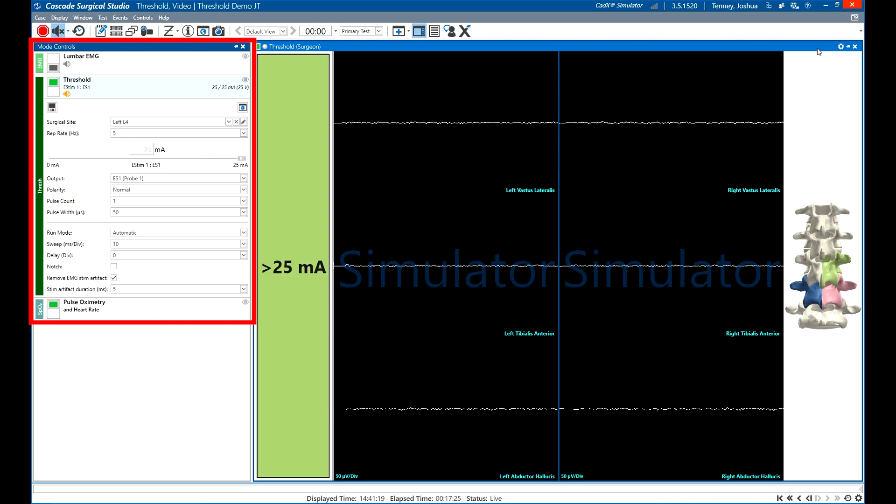
click(836, 319)
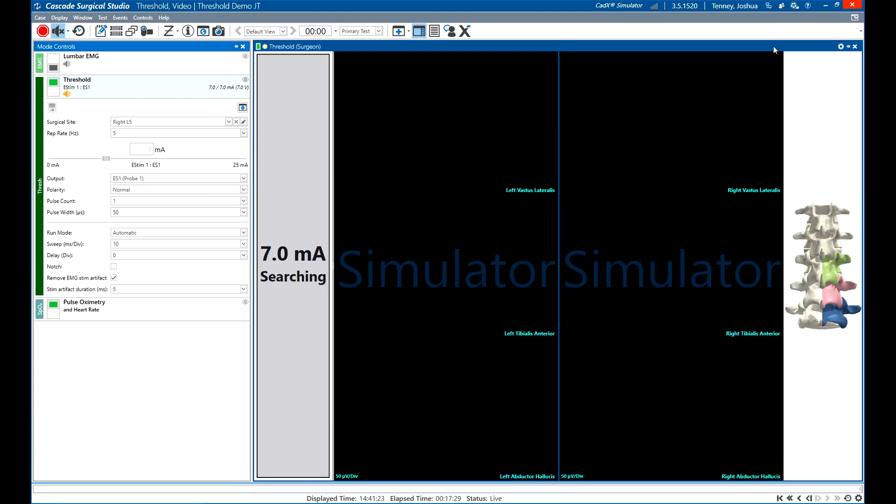
Step: Undock the Threshold (Surgeon) window from the layout and maximize it to fill the screen
drag(754, 48, 233, 96)
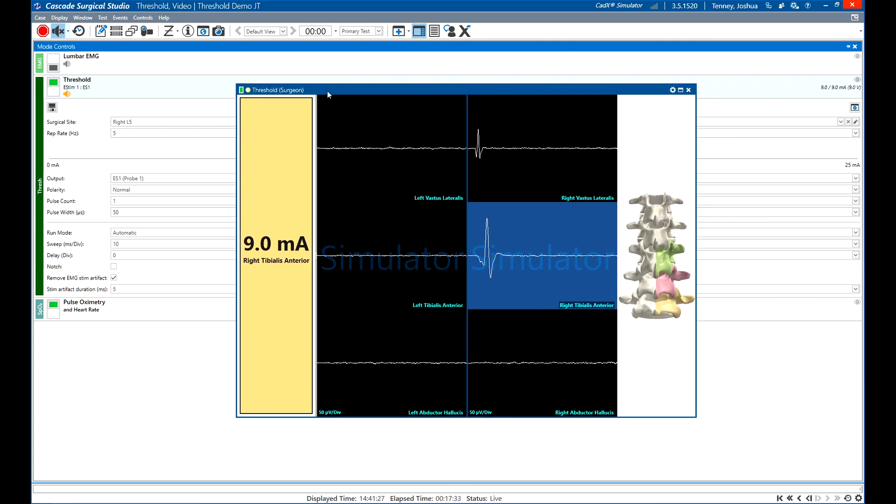
drag(582, 87, 589, 4)
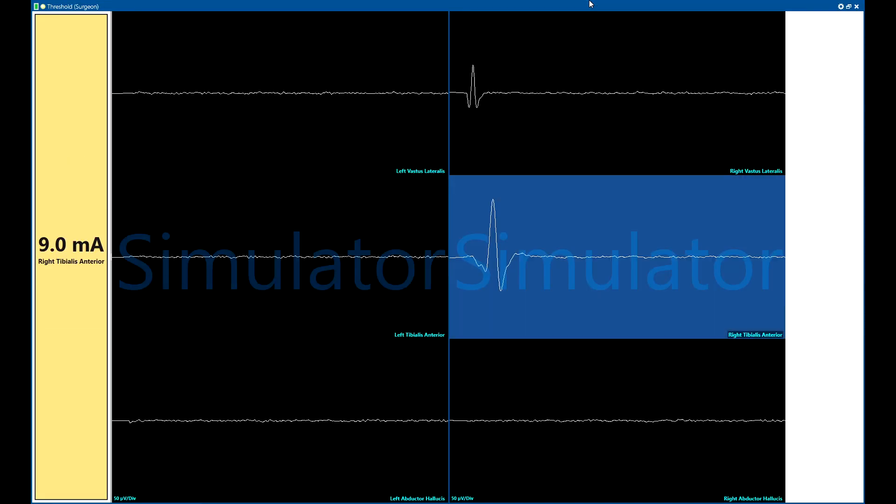